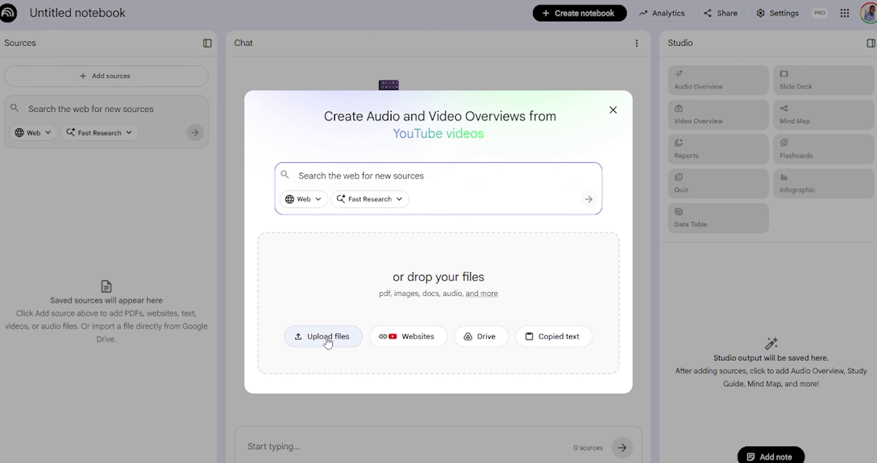
# - Upload the five completed .docx files from the Desktop folder "files (2)", 01_Customer_Words through 05_Goals_2026, as notebook sources
pyautogui.click(328, 341)
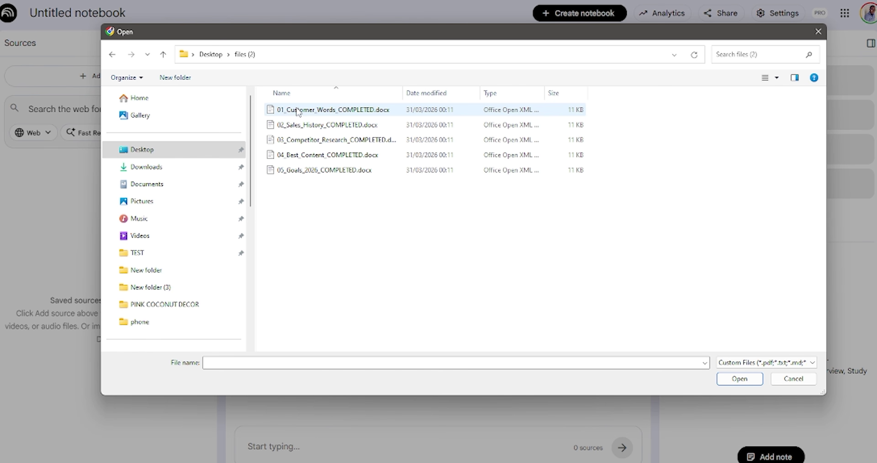
pyautogui.click(296, 110)
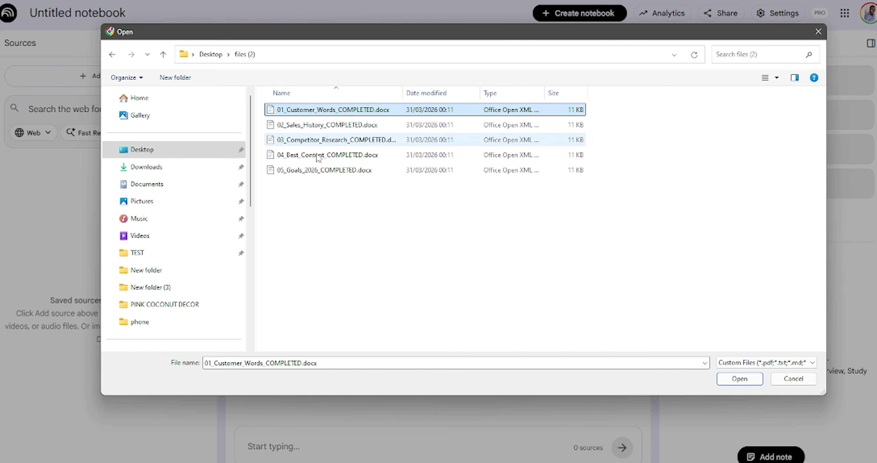
pyautogui.keyDown('shift'); pyautogui.click(322, 172); pyautogui.keyUp('shift')
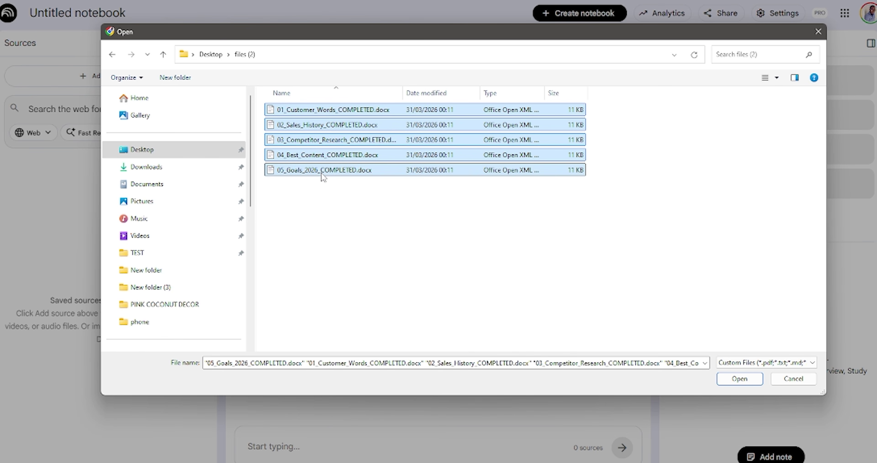
pyautogui.click(730, 381)
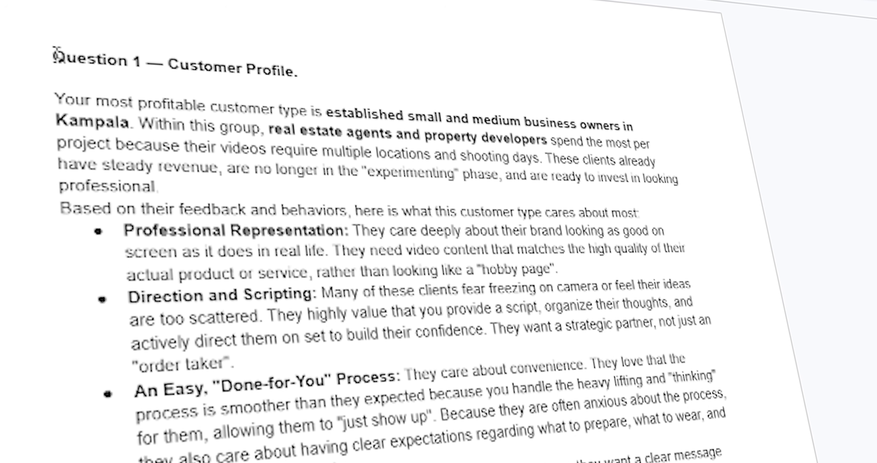
pyautogui.moveTo(55, 55); pyautogui.dragTo(79, 88)
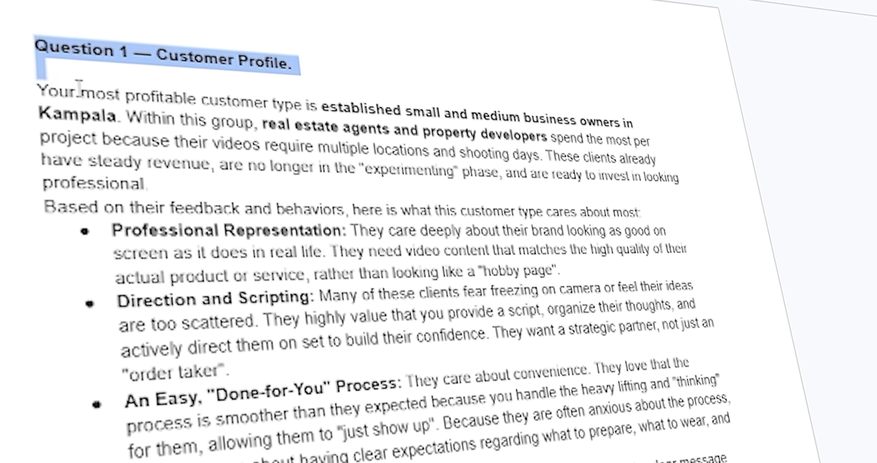
pyautogui.hotkey('ctrl', 'a')
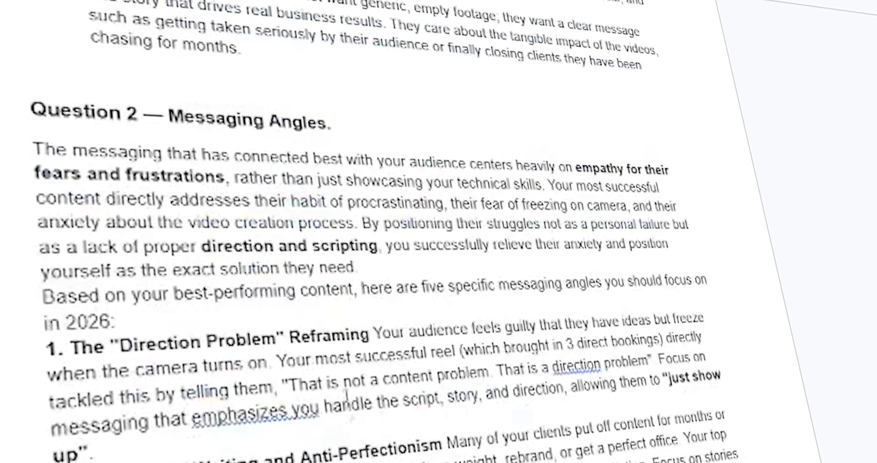
pyautogui.hotkey('ctrl', 'a')
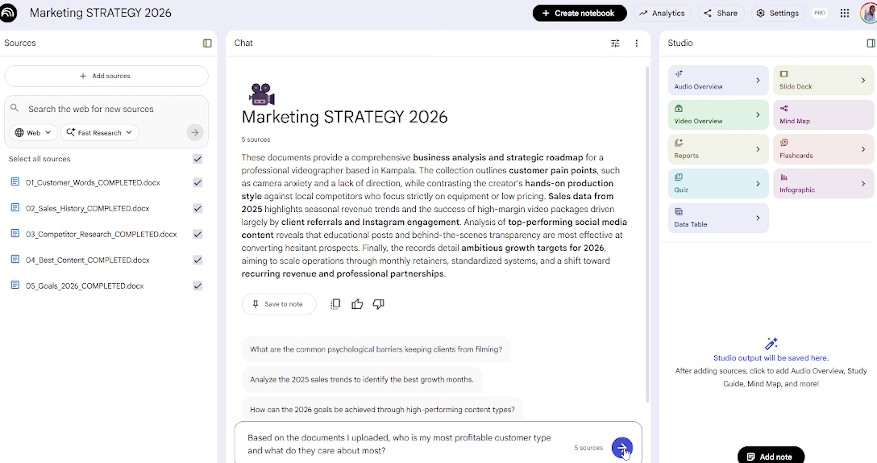
# - Ask the notebook for the most profitable customer type and what they care about most, and for five messaging angles for 2026
pyautogui.click(624, 449)
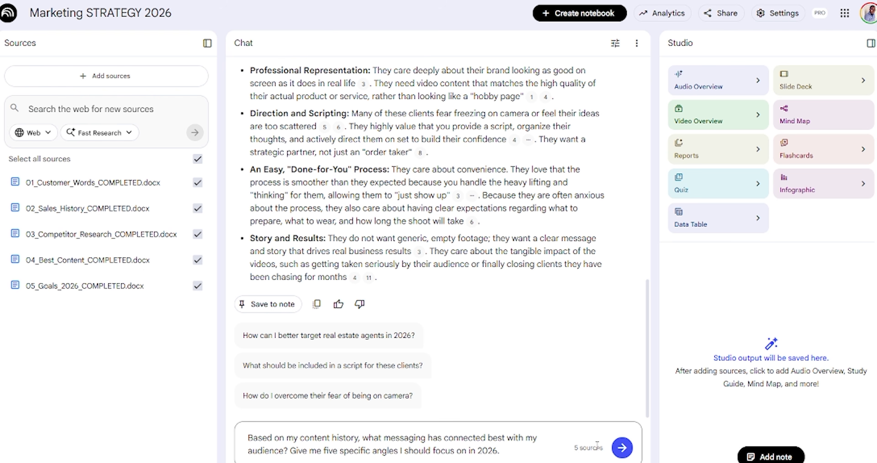
pyautogui.click(620, 449)
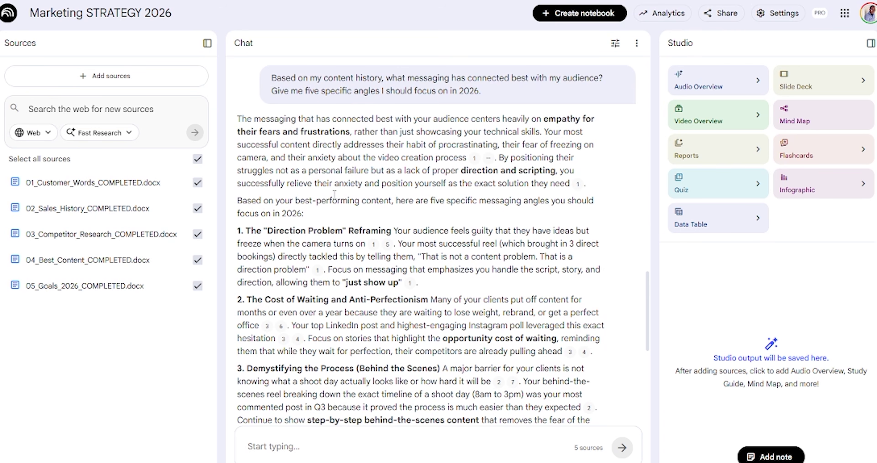
# - Select the text of the answer about the best-performing messaging and the five angles for 2026
pyautogui.moveTo(251, 128); pyautogui.dragTo(356, 312)
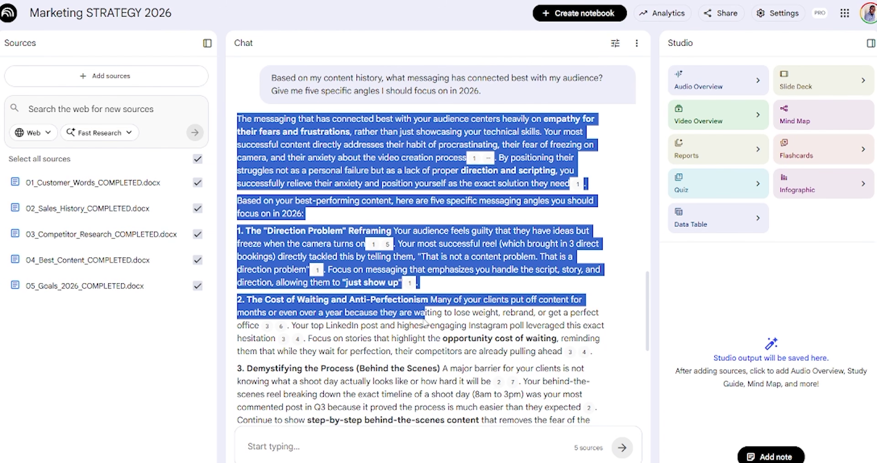
pyautogui.scroll(-10, 426, 322)
pyautogui.click(426, 322)
pyautogui.keyDown('shift'); pyautogui.click(426, 323); pyautogui.keyUp('shift')
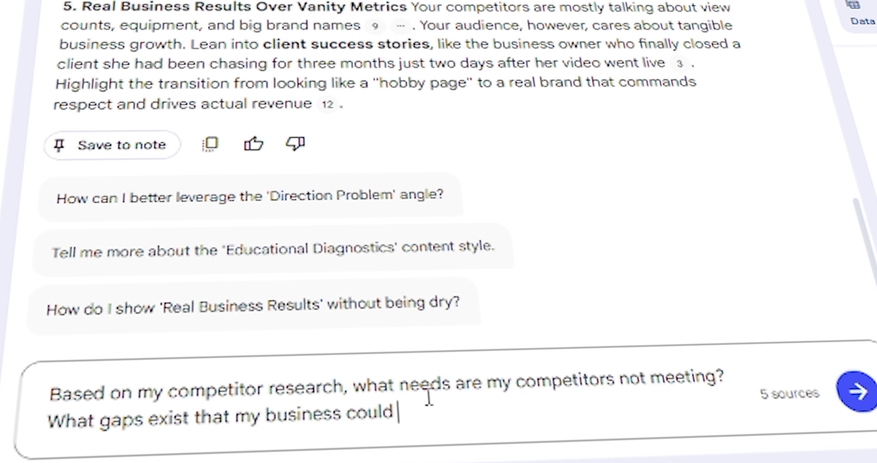
# - Ask, based on the competitor research, which needs competitors are not meeting and what gaps the business could fill
pyautogui.write('fill?')
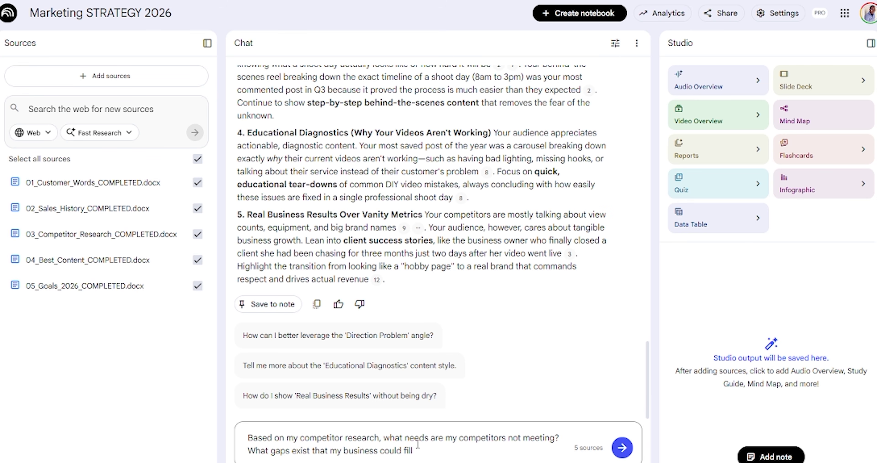
pyautogui.click(622, 447)
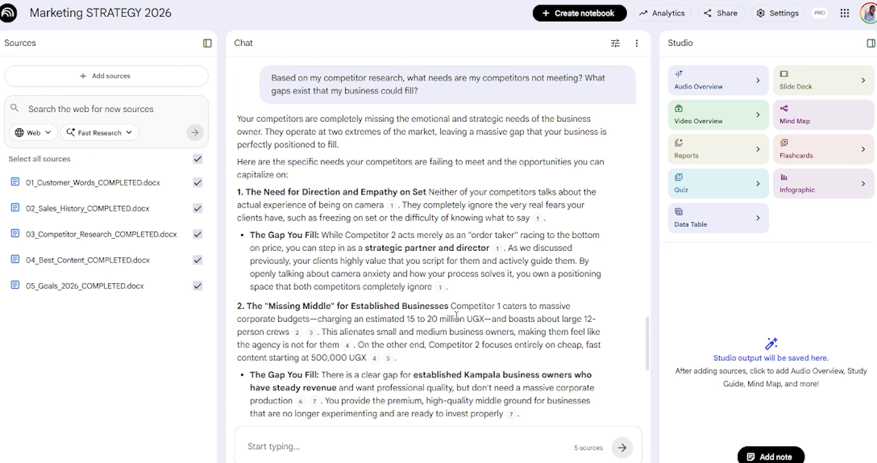
pyautogui.scroll(5, 456, 315)
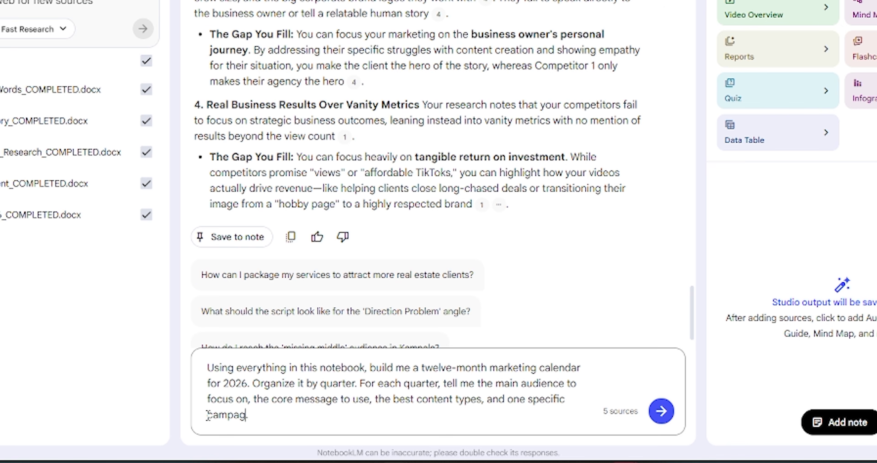
# - Request a twelve-month 2026 marketing calendar organized by quarter, with main audience, core message, best content types and one specific campaign idea each
pyautogui.write('n')
pyautogui.press('BackSpace')
pyautogui.write('ign idea')
pyautogui.click(662, 413)
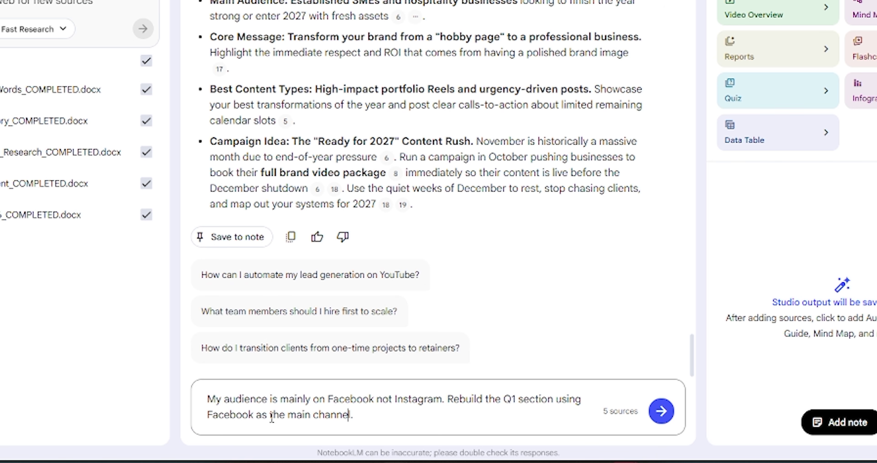
# - Reword the end of the follow-up prompt so it asks to rebuild the Q1 section using Facebook as the main channel
pyautogui.moveTo(288, 414); pyautogui.dragTo(351, 414)
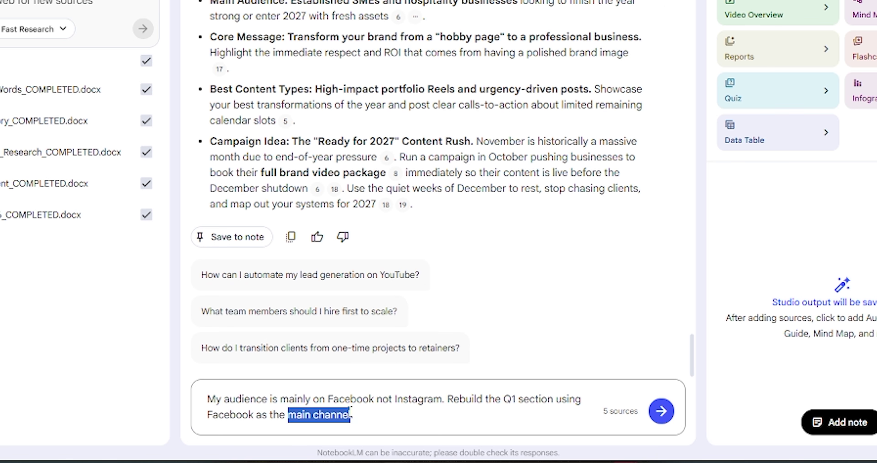
pyautogui.press('BackSpace')
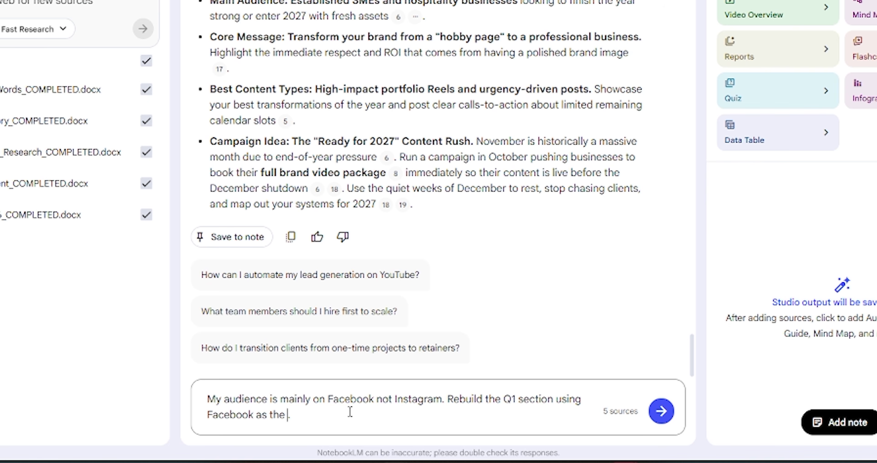
pyautogui.write('main channel')
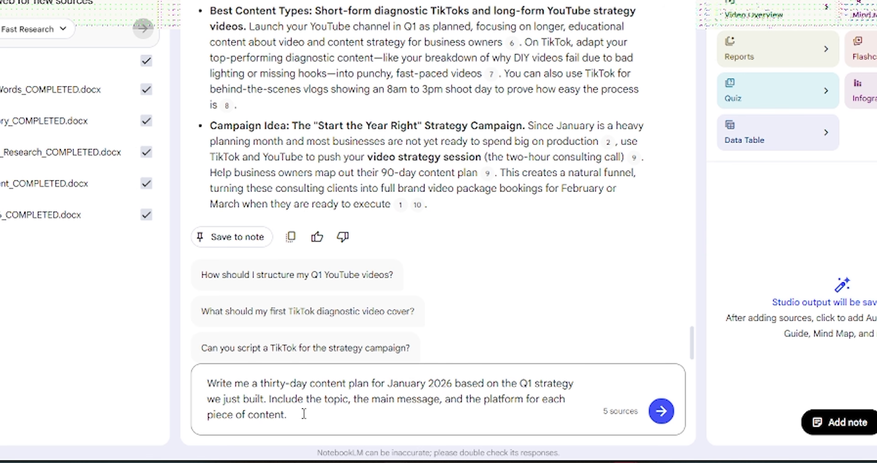
# - Request a thirty-day content plan for January 2026 based on the Q1 strategy, with topic, main message and platform for each piece of content
pyautogui.press('BackSpace')
pyautogui.press('BackSpace')
pyautogui.press('BackSpace')
pyautogui.press('BackSpace')
pyautogui.press('BackSpace')
pyautogui.press('BackSpace')
pyautogui.press('BackSpace')
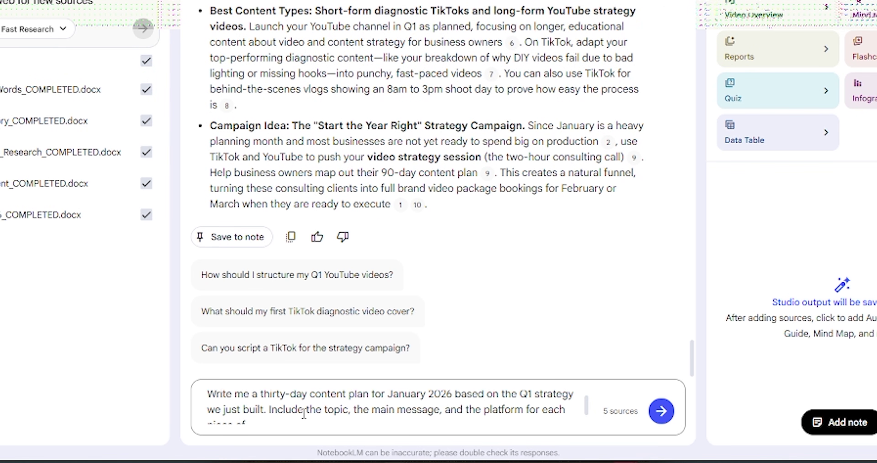
pyautogui.press('BackSpace')
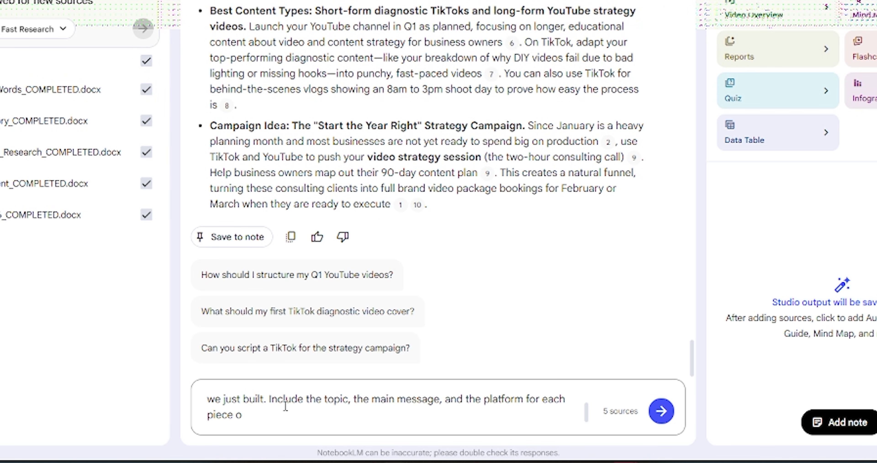
pyautogui.write('f')
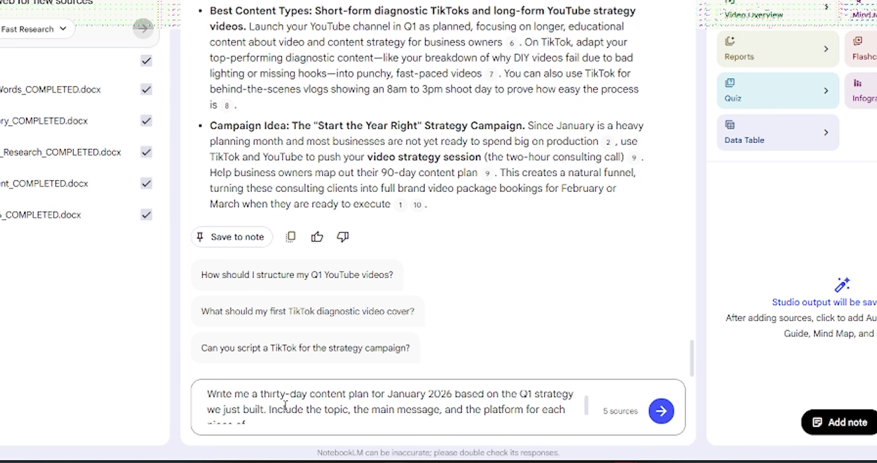
pyautogui.write(' con')
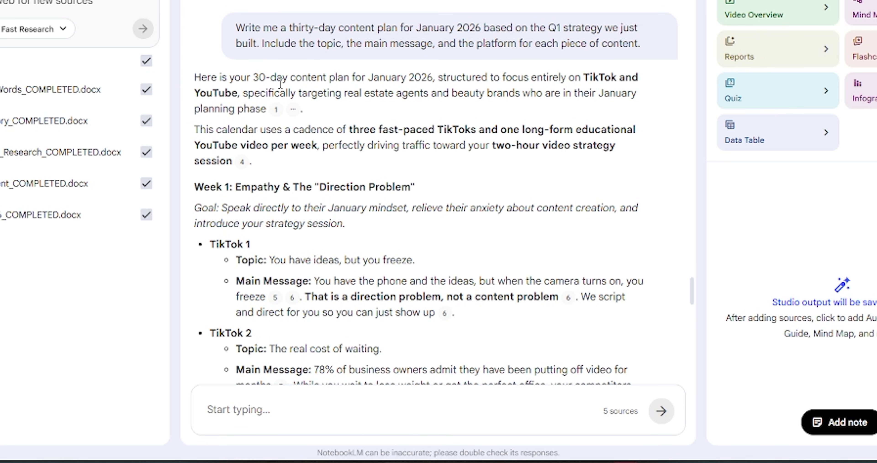
pyautogui.scroll(-4, 322, 88)
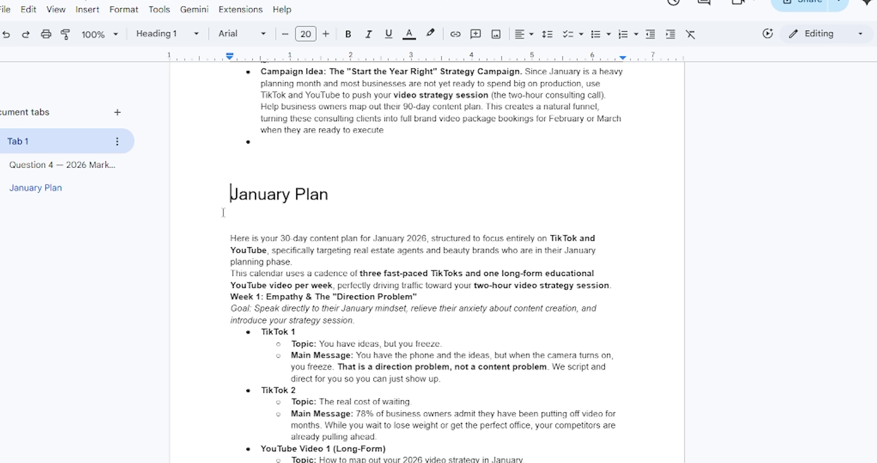
# - In the NotebookLM Outputs document in Google Docs, copy everything from the Customer Profile answer through the end of the January Plan
pyautogui.scroll(-20, 300, 258)
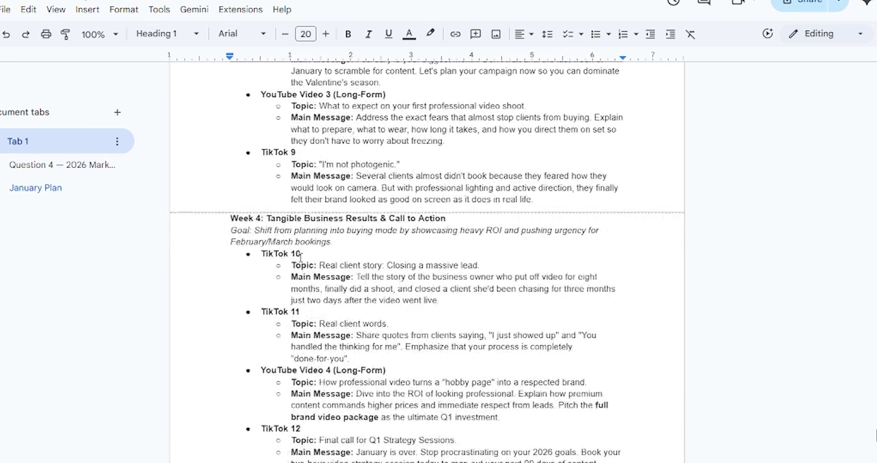
pyautogui.scroll(-7, 300, 258)
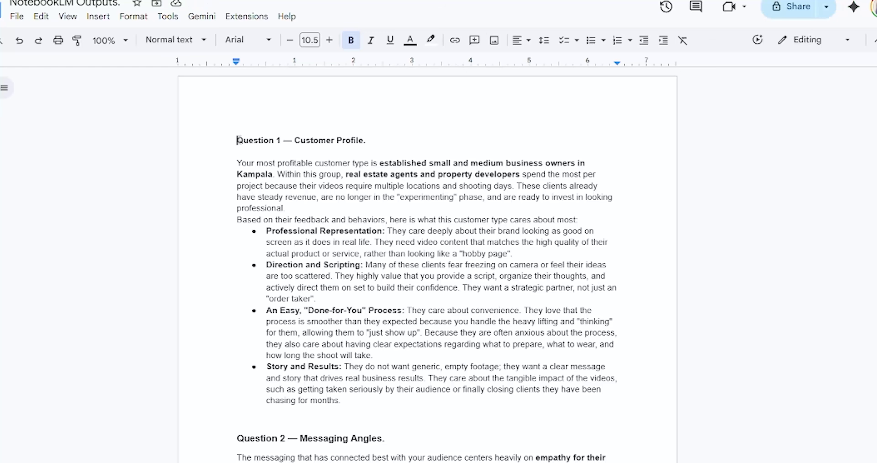
pyautogui.moveTo(237, 140); pyautogui.dragTo(409, 460)
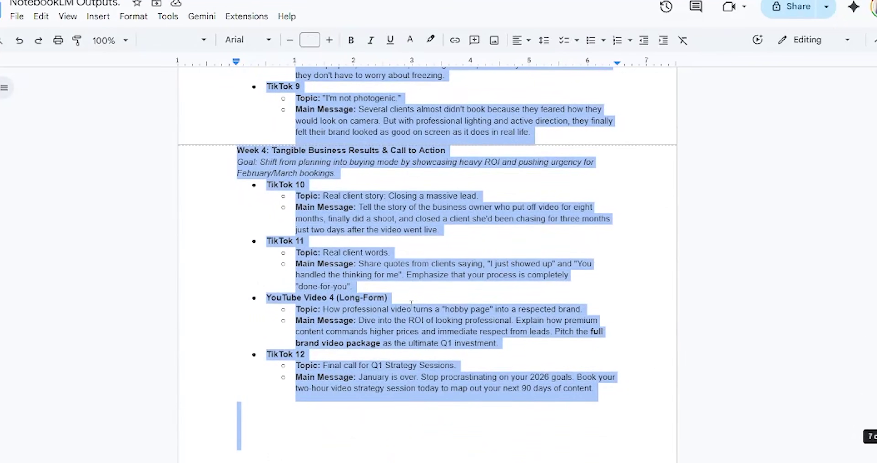
pyautogui.rightClick(479, 149)
pyautogui.click(504, 176)
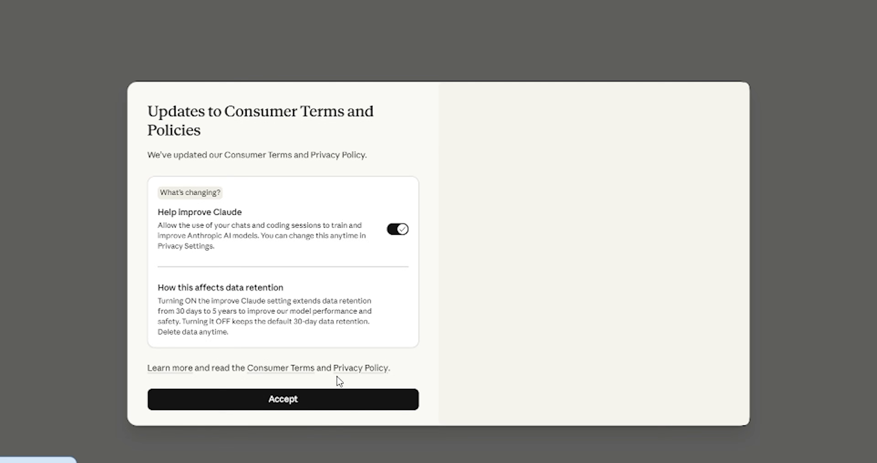
# - Switch to Claude and accept the updated Consumer Terms and Policies
pyautogui.click(337, 399)
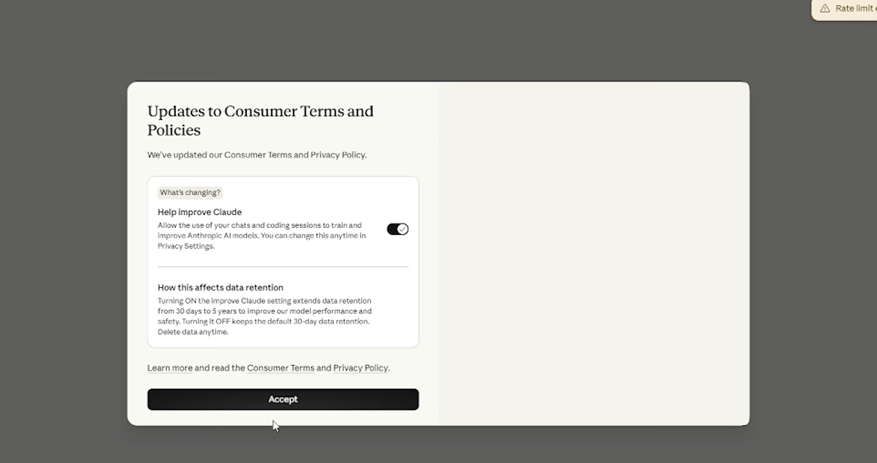
pyautogui.click(280, 400)
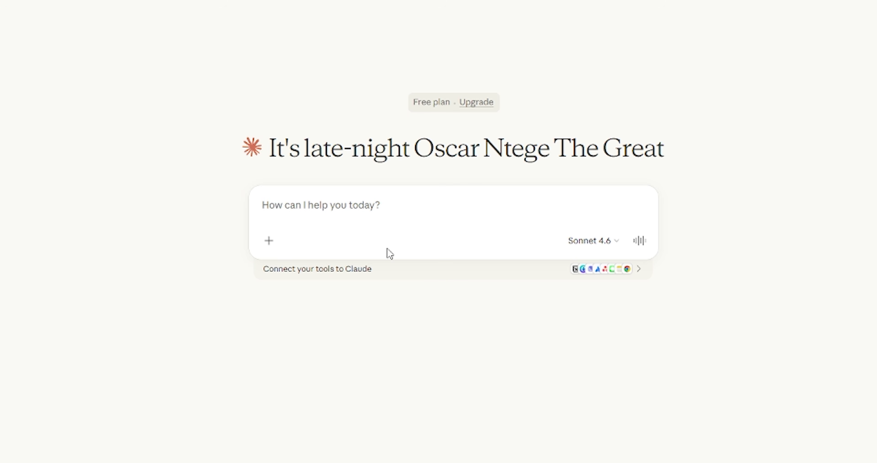
# - Submit the copied marketing plan with a request for a twelve-month Google Sheet content calendar, one row per week, ready from January 2026
pyautogui.hotkey('ctrl', 'v')
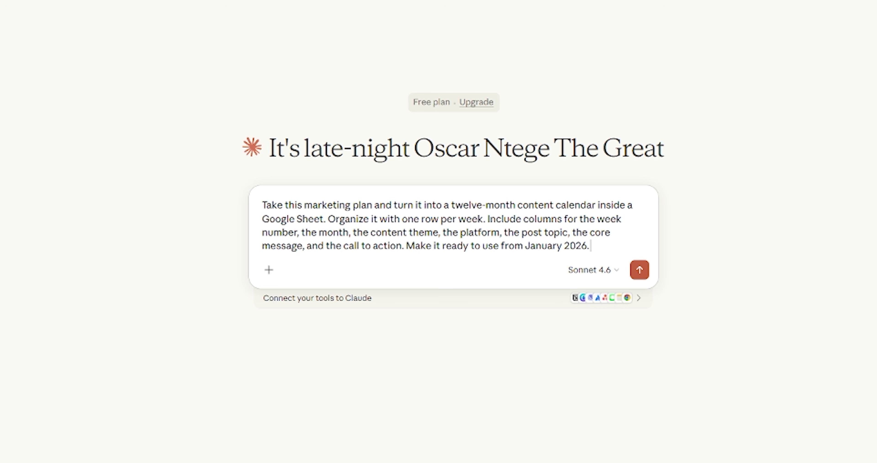
pyautogui.write('"')
pyautogui.hotkey('ctrl', 'v')
pyautogui.click(638, 358)
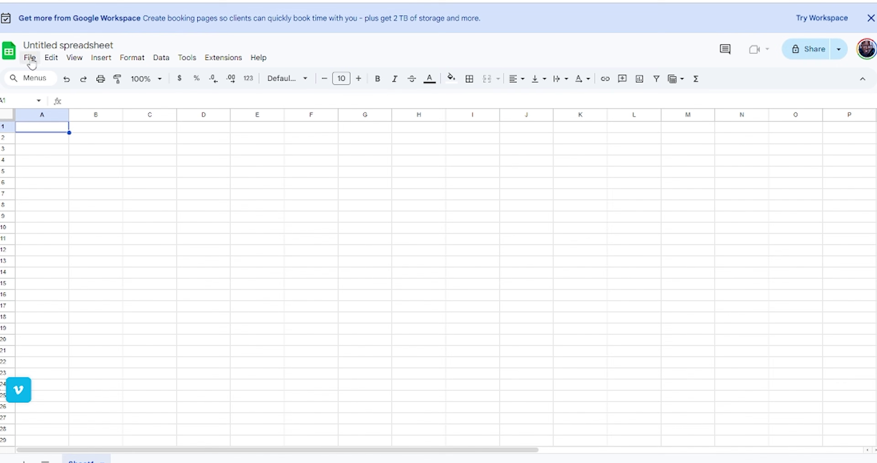
# - In a blank Google Sheets file, import Content_Calendar_2026.xlsx from the computer, replacing the spreadsheet
pyautogui.click(29, 57)
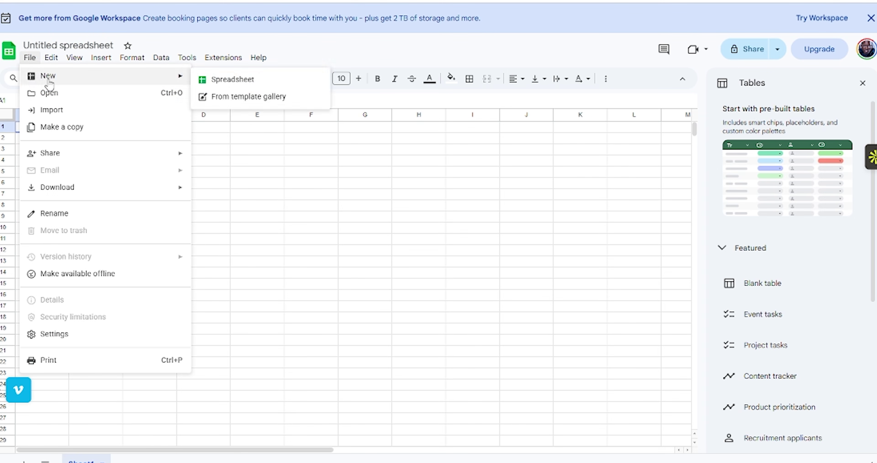
pyautogui.click(53, 111)
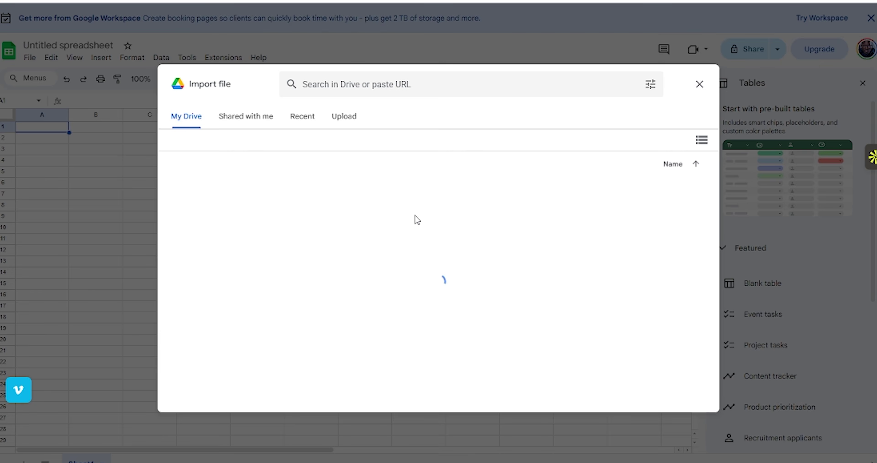
pyautogui.click(344, 116)
pyautogui.click(438, 308)
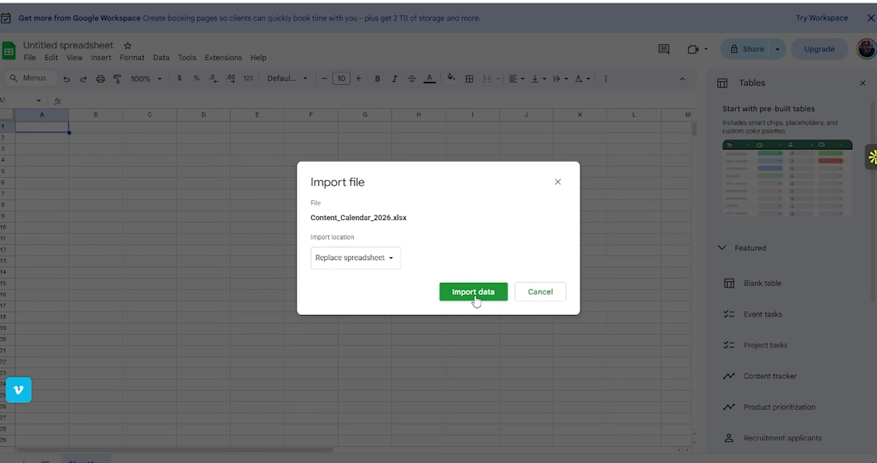
pyautogui.click(491, 297)
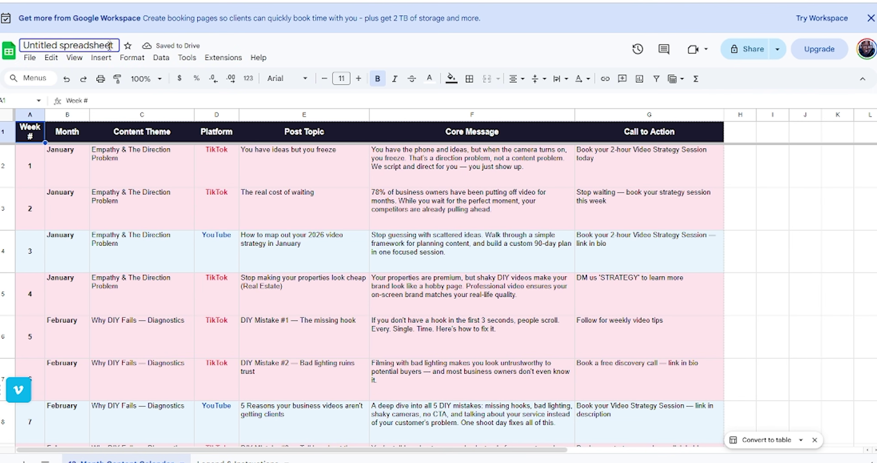
# - Rename the spreadsheet as "JANUARY CALENDER"
pyautogui.click(103, 45)
pyautogui.write('JANUARY')
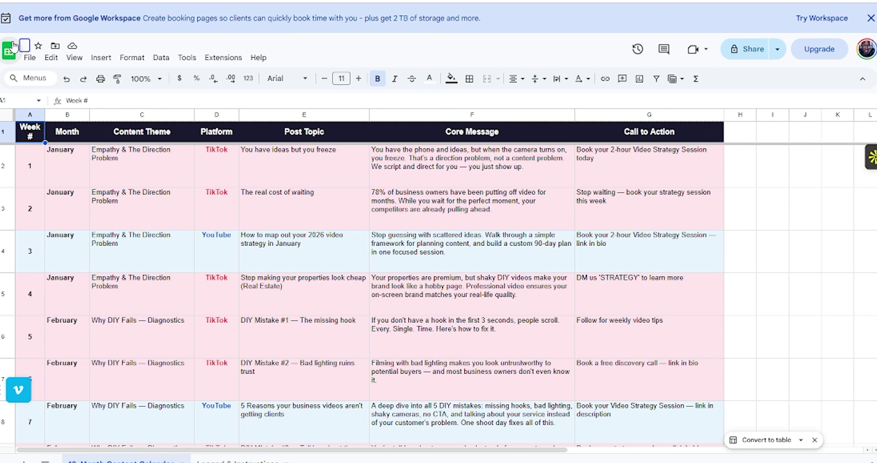
pyautogui.write(' CALENDER')
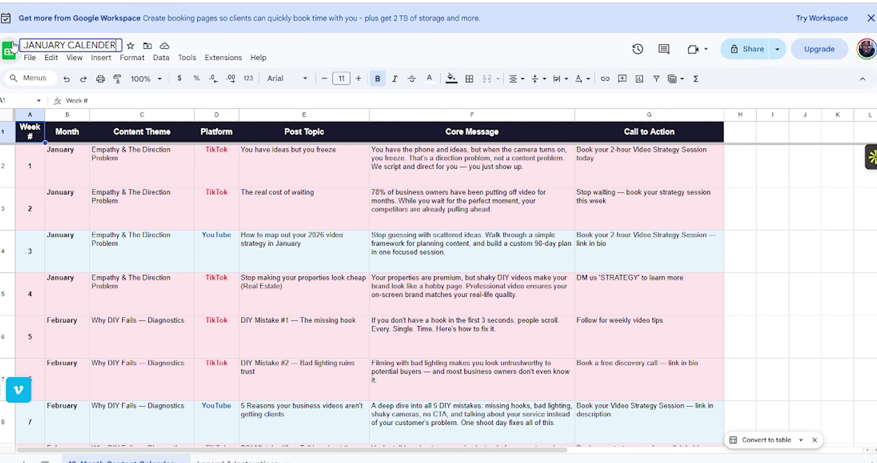
pyautogui.click(403, 115)
# - Inspect the Call to Action column and the week 1 core message and call to action in the calendar
pyautogui.click(595, 130)
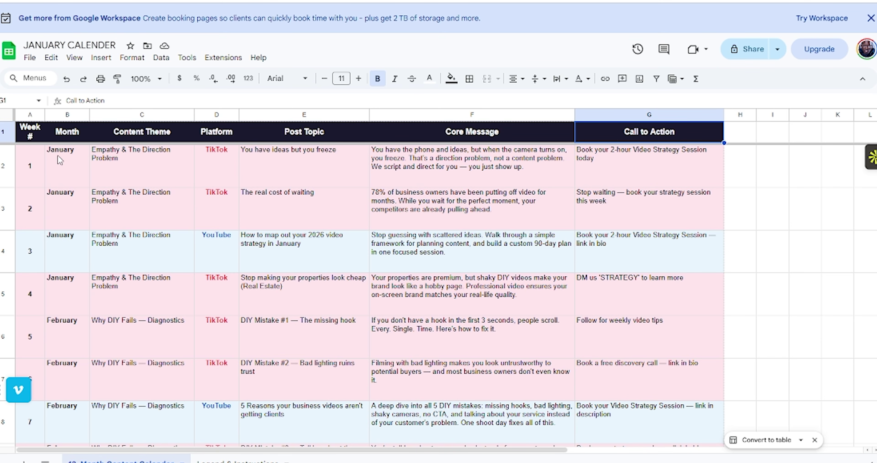
pyautogui.click(448, 162)
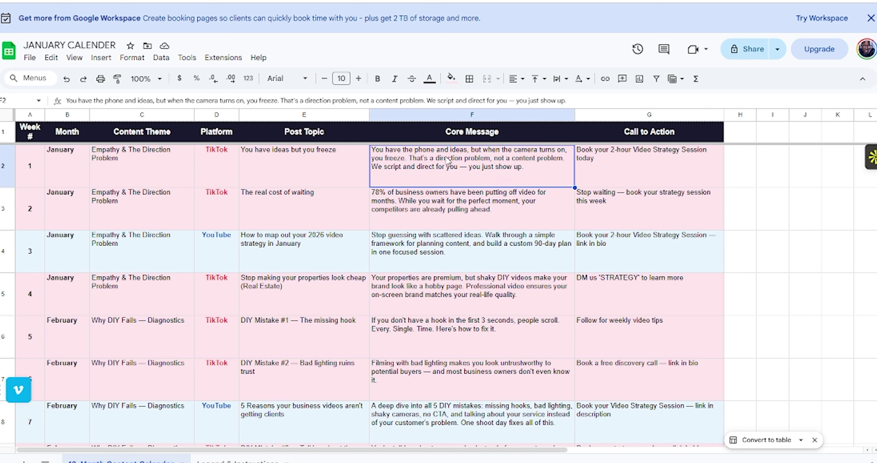
pyautogui.click(641, 156)
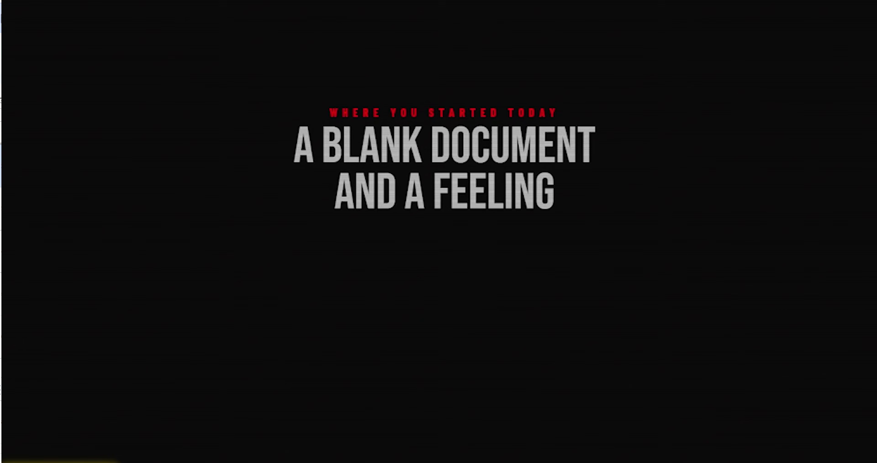